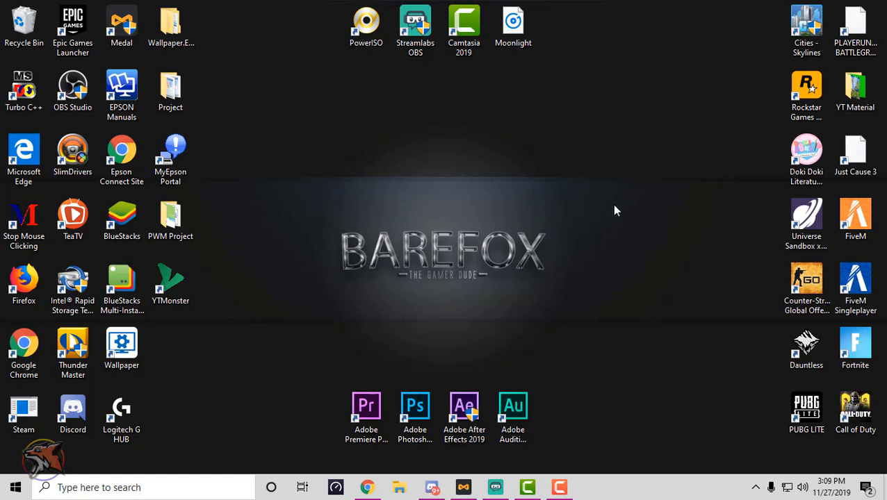
# Switch to Streamlabs OBS, open its settings and maximize the settings window.
pyautogui.moveTo(629, 318); pyautogui.dragTo(291, 215)
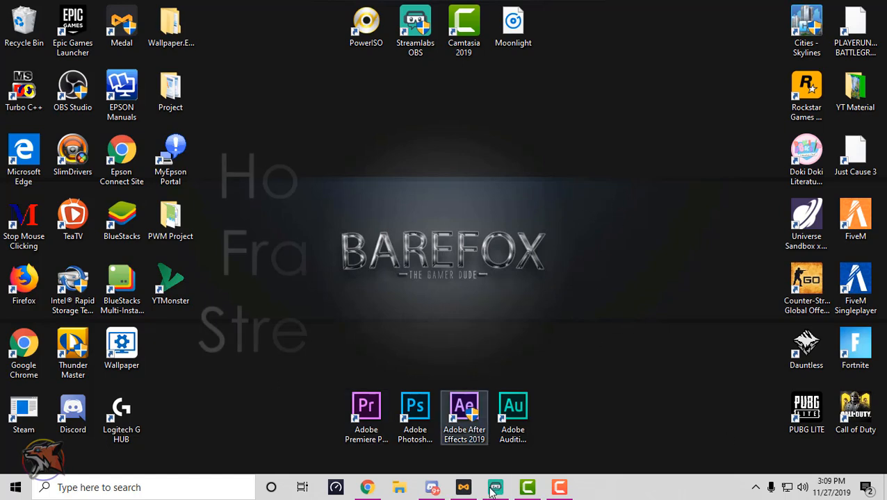
pyautogui.click(494, 489)
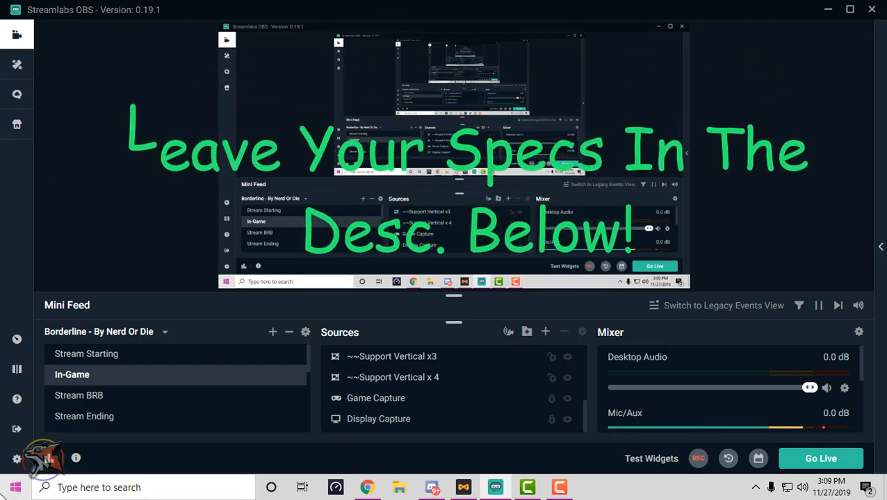
pyautogui.click(18, 461)
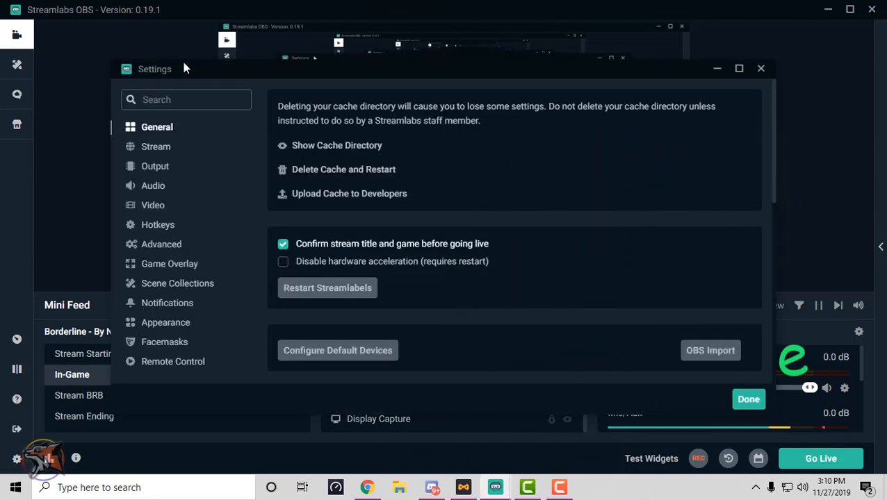
pyautogui.moveTo(186, 69); pyautogui.dragTo(224, 3)
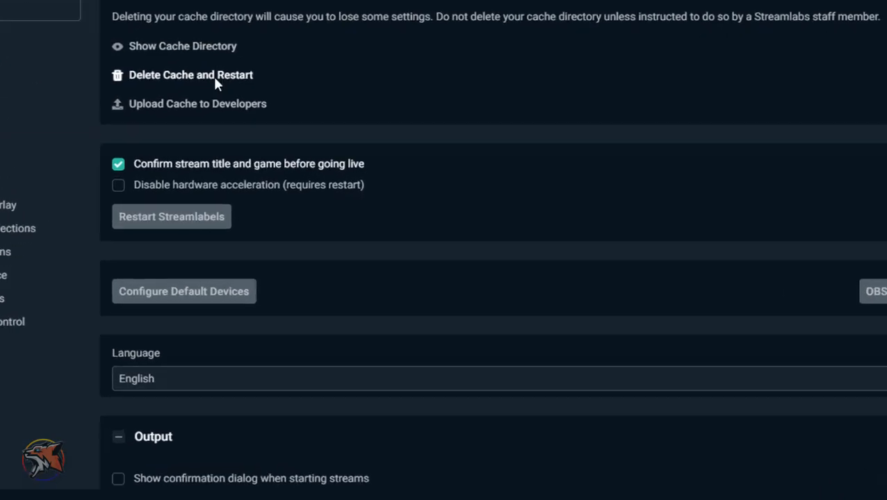
# Start Delete Cache and Restart in the general settings, and cancel it at the warning.
pyautogui.click(258, 99)
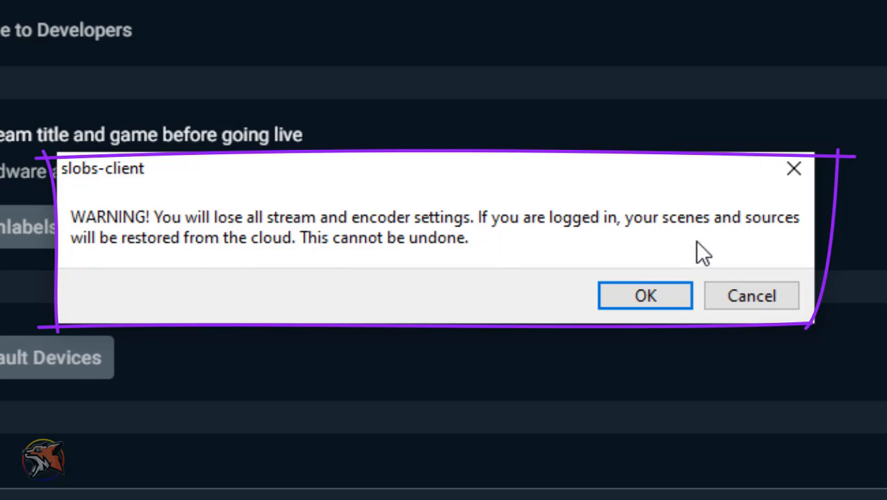
pyautogui.click(747, 293)
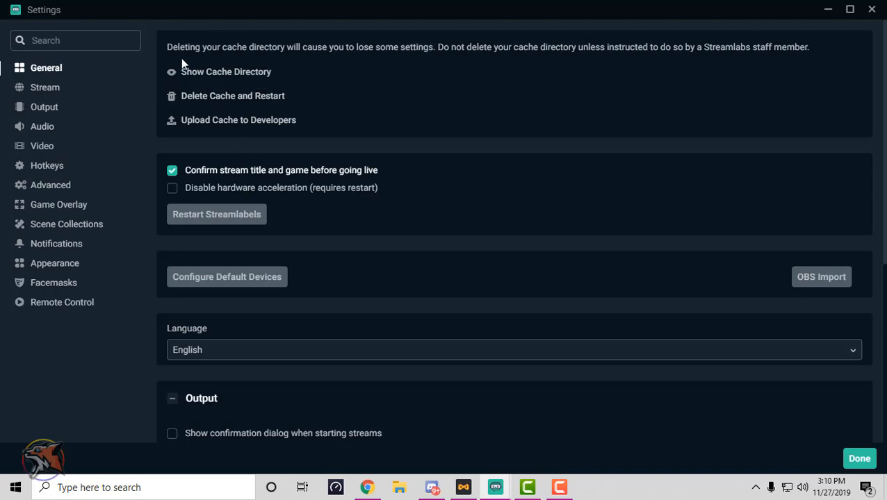
# Open the recording output settings and examine the path, format, encoder, rate control and bitrate.
pyautogui.click(41, 114)
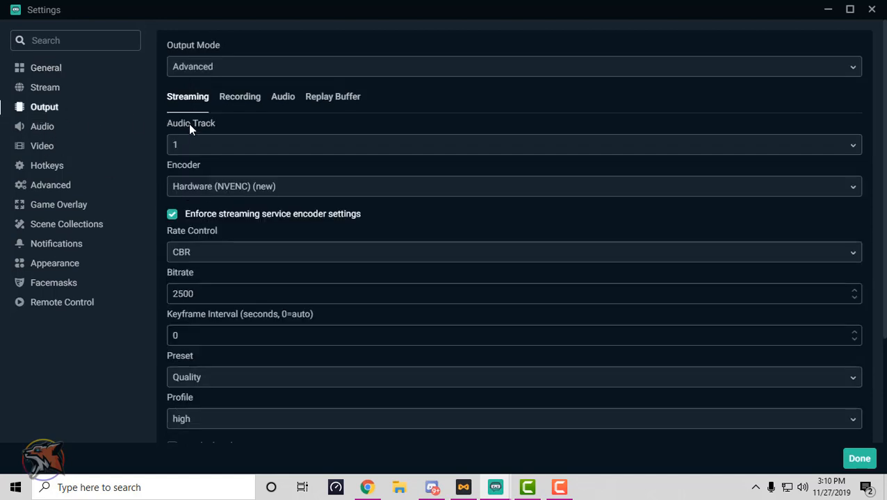
pyautogui.click(238, 99)
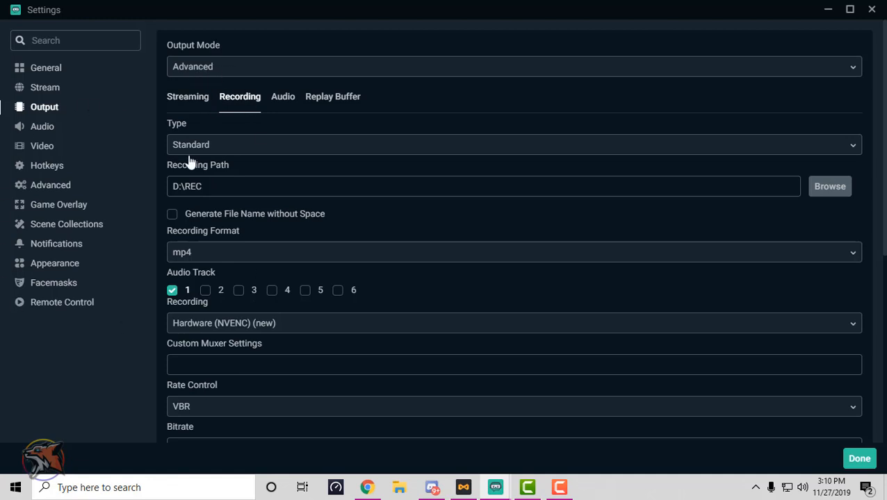
pyautogui.scroll(-1, 337, 224)
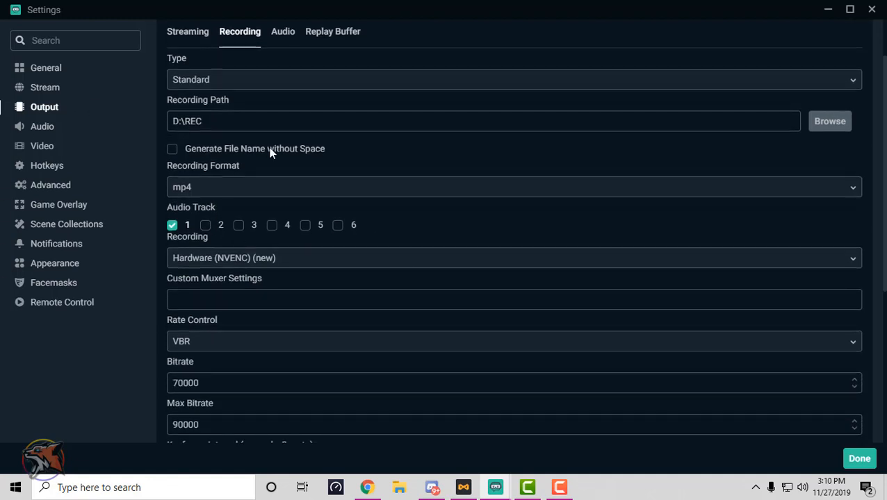
pyautogui.scroll(1, 271, 152)
pyautogui.scroll(-2, 274, 163)
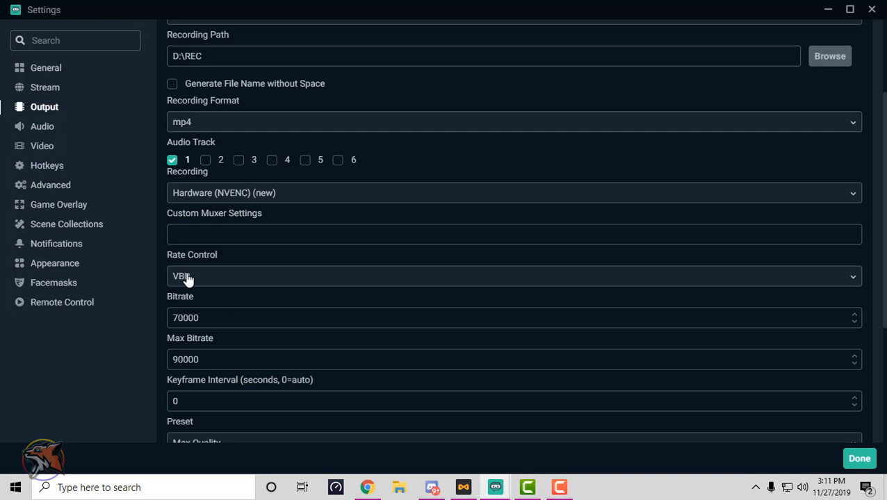
pyautogui.scroll(-1, 186, 225)
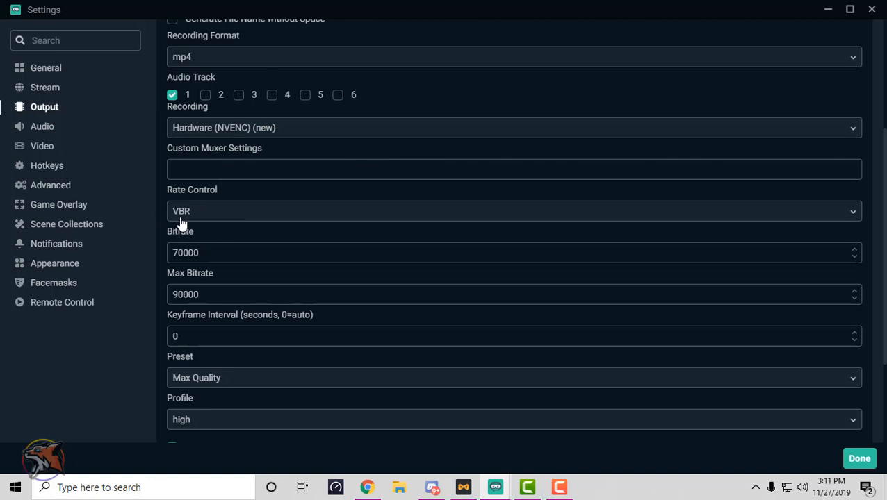
pyautogui.moveTo(216, 253); pyautogui.dragTo(146, 249)
pyautogui.click(280, 256)
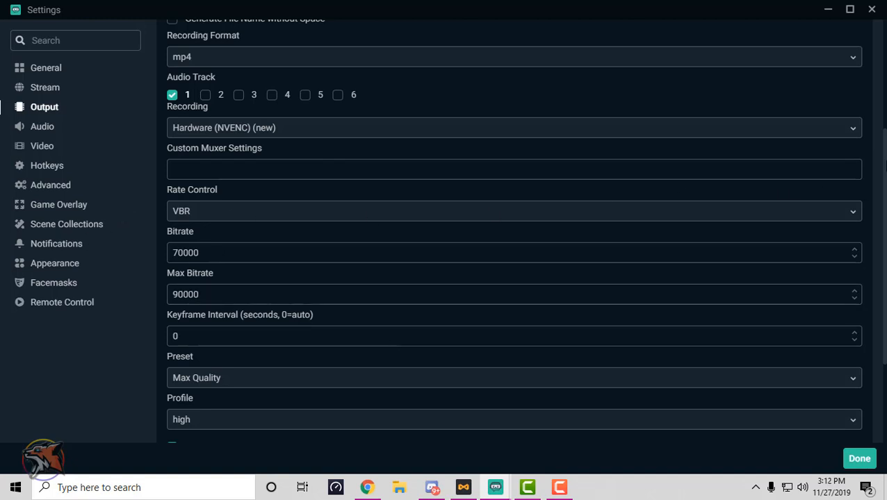
# Try a keyframe interval of 2 seconds for the recording output.
pyautogui.scroll(-2, 848, 216)
pyautogui.scroll(1, 848, 215)
pyautogui.scroll(-1, 254, 196)
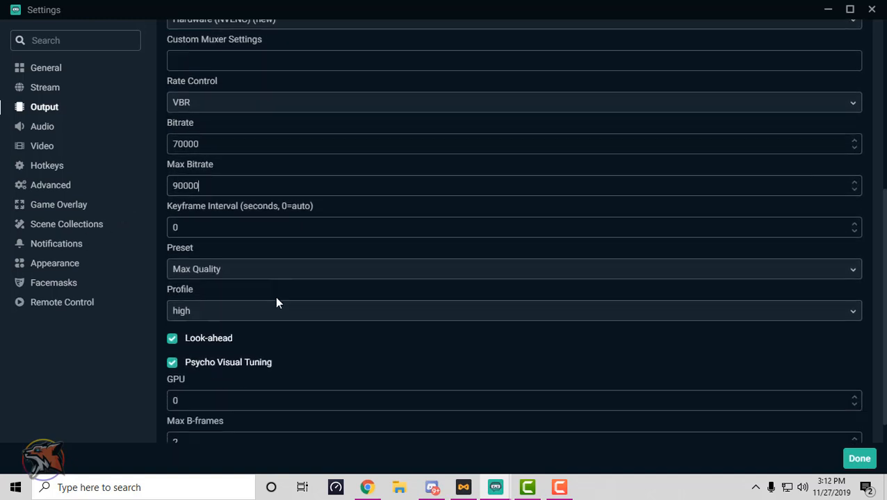
pyautogui.click(188, 208)
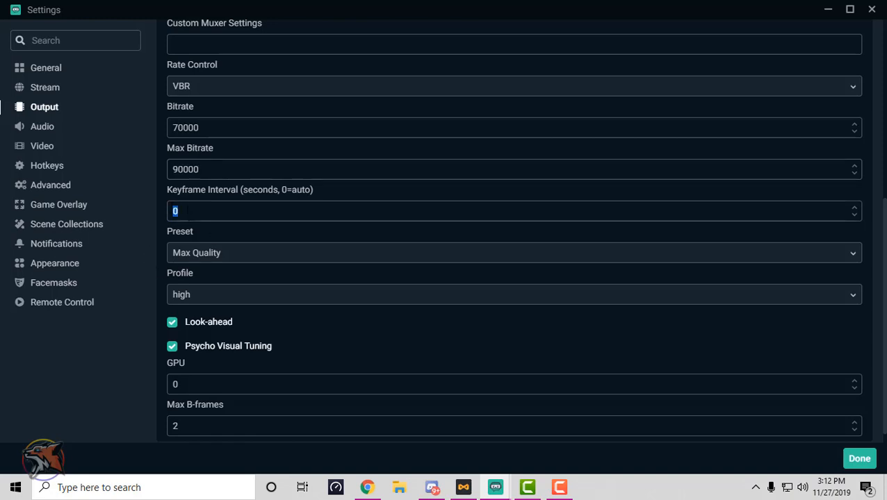
pyautogui.write('22')
pyautogui.press('BackSpace')
# Choose the Max Quality preset and the high profile for the recording encoder.
pyautogui.click(205, 256)
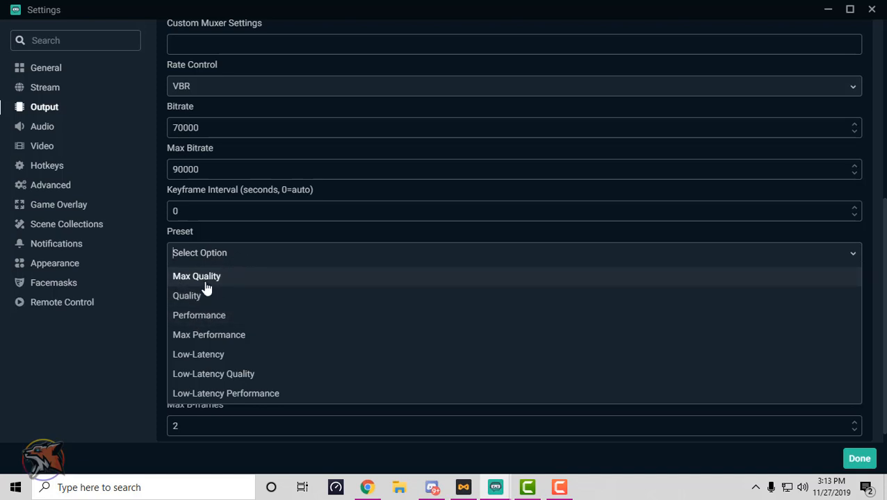
pyautogui.click(205, 281)
pyautogui.scroll(-1, 209, 278)
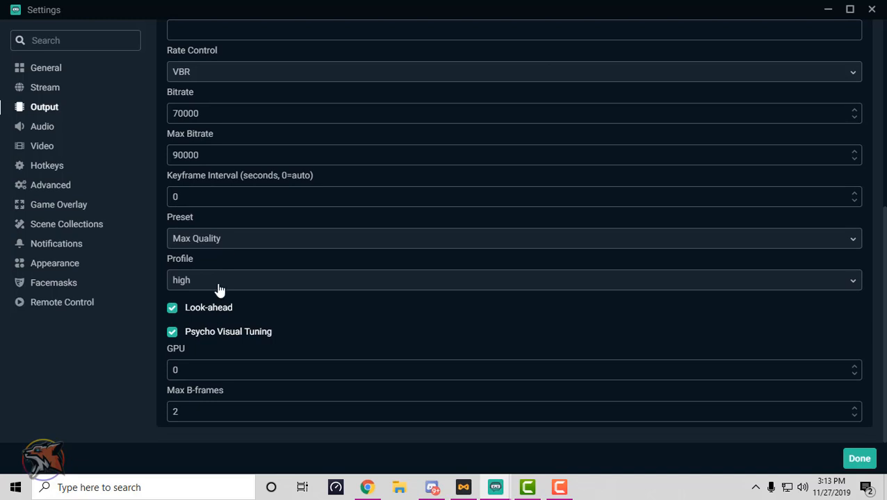
pyautogui.click(217, 285)
pyautogui.click(194, 309)
# Check the recording's Max B-frames value and finish the output settings.
pyautogui.doubleClick(175, 412)
pyautogui.click(205, 412)
pyautogui.scroll(5, 285, 354)
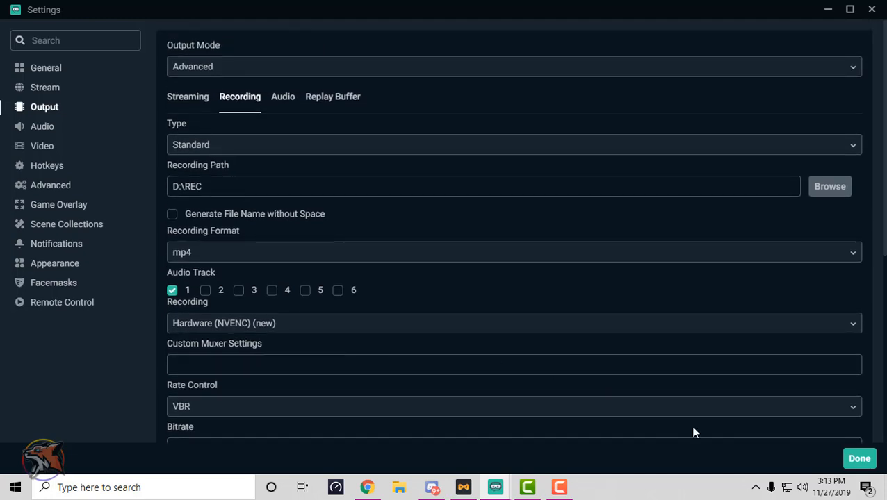
pyautogui.click(859, 458)
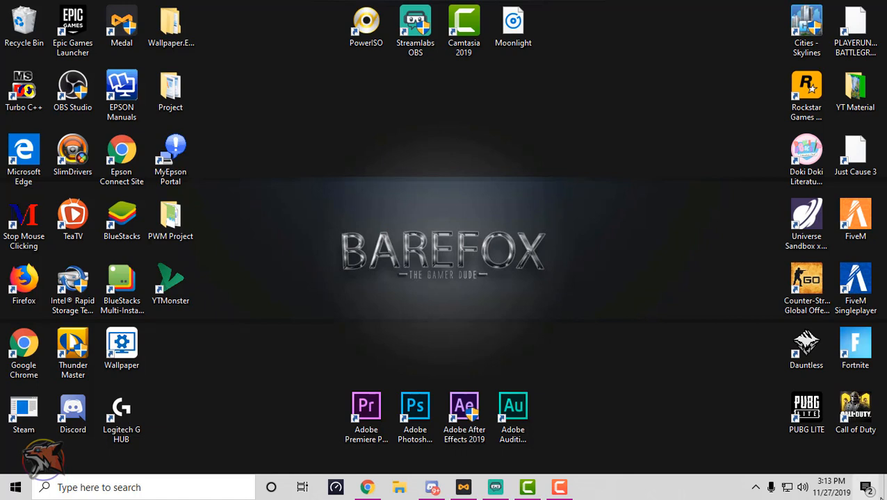
# Switch to Chrome and look at the subscriber count of the BareFox YouTube channel.
pyautogui.click(367, 489)
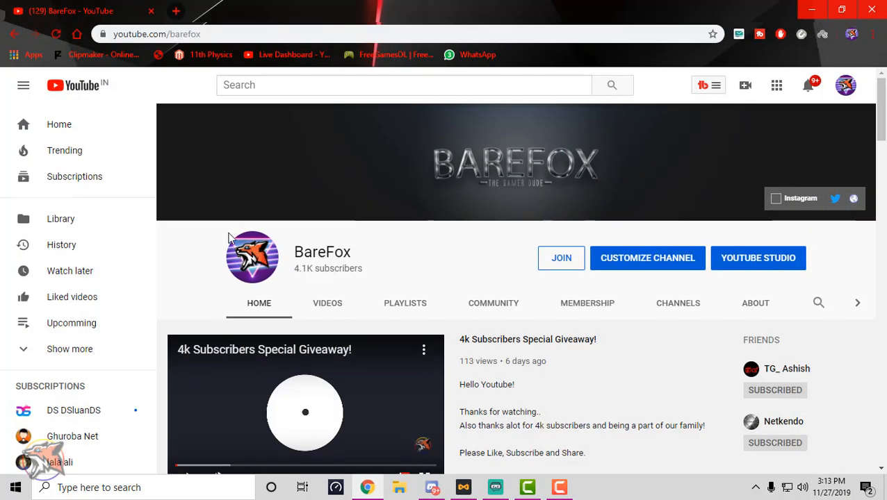
pyautogui.moveTo(375, 268); pyautogui.dragTo(295, 269)
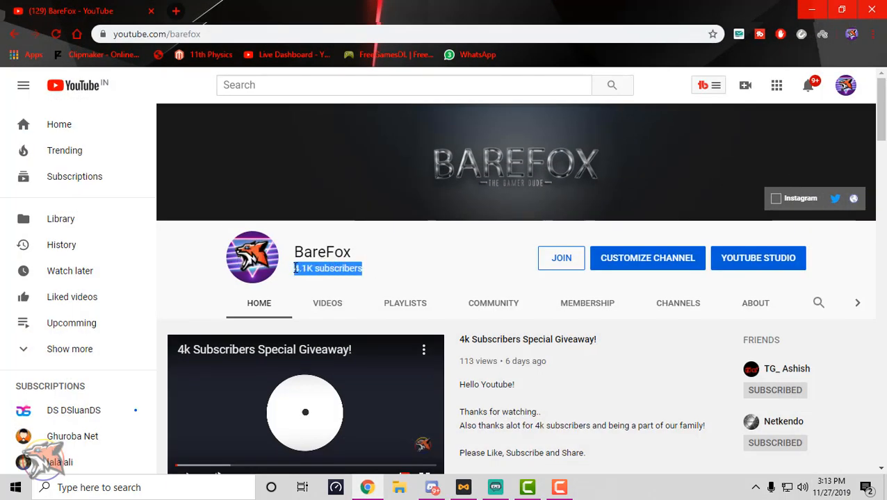
pyautogui.click(330, 269)
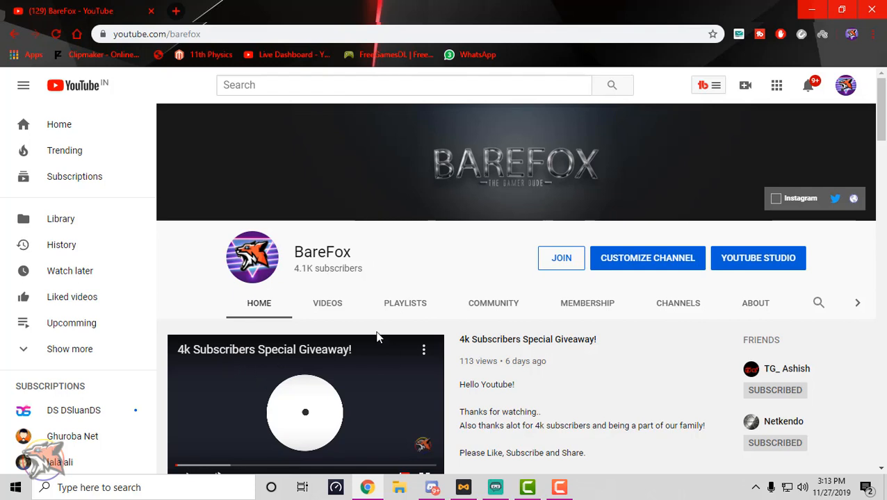
pyautogui.moveTo(309, 268); pyautogui.dragTo(296, 269)
pyautogui.click(354, 285)
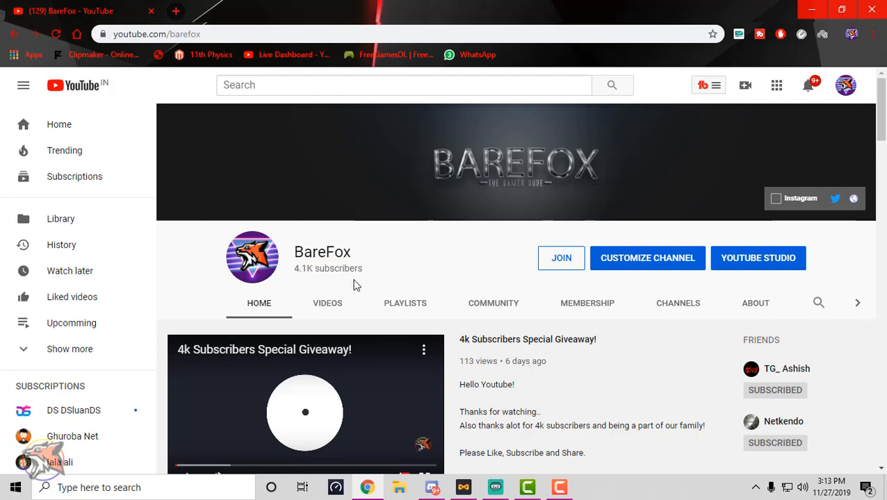